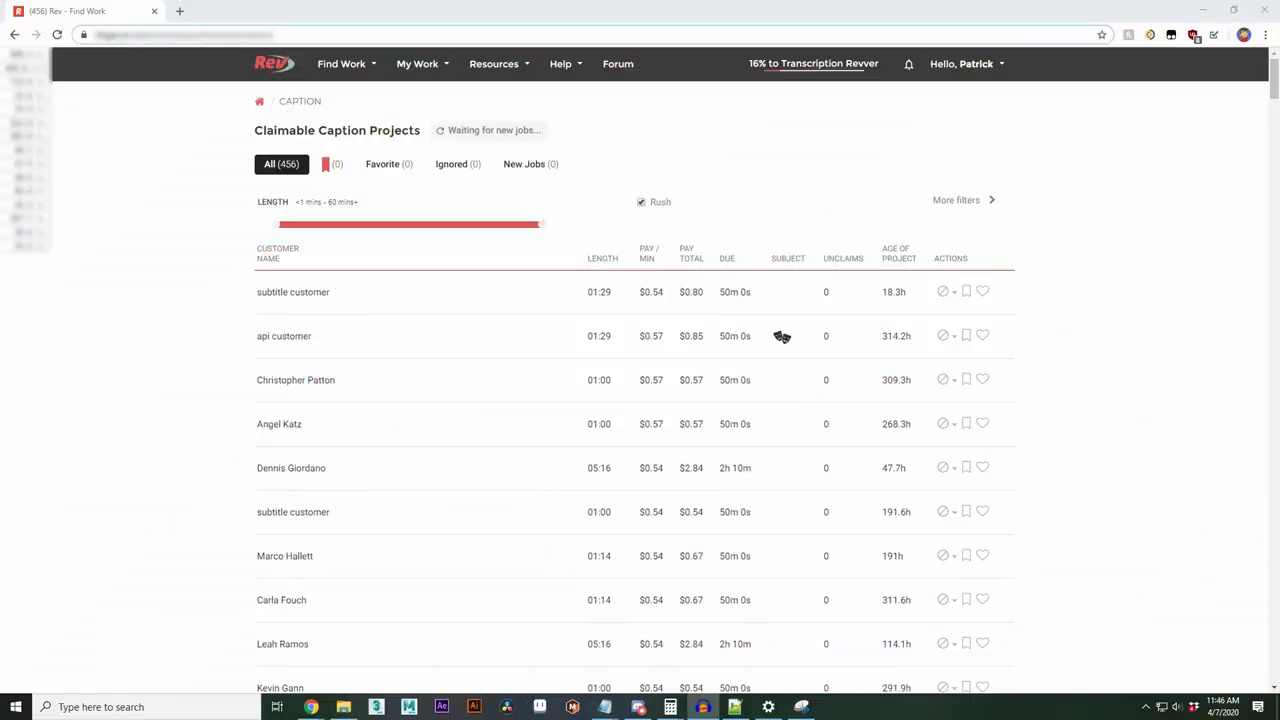
Open the Caption Style Guide from the Resources menu to reach the Revver Support help center.
left_click(514, 76)
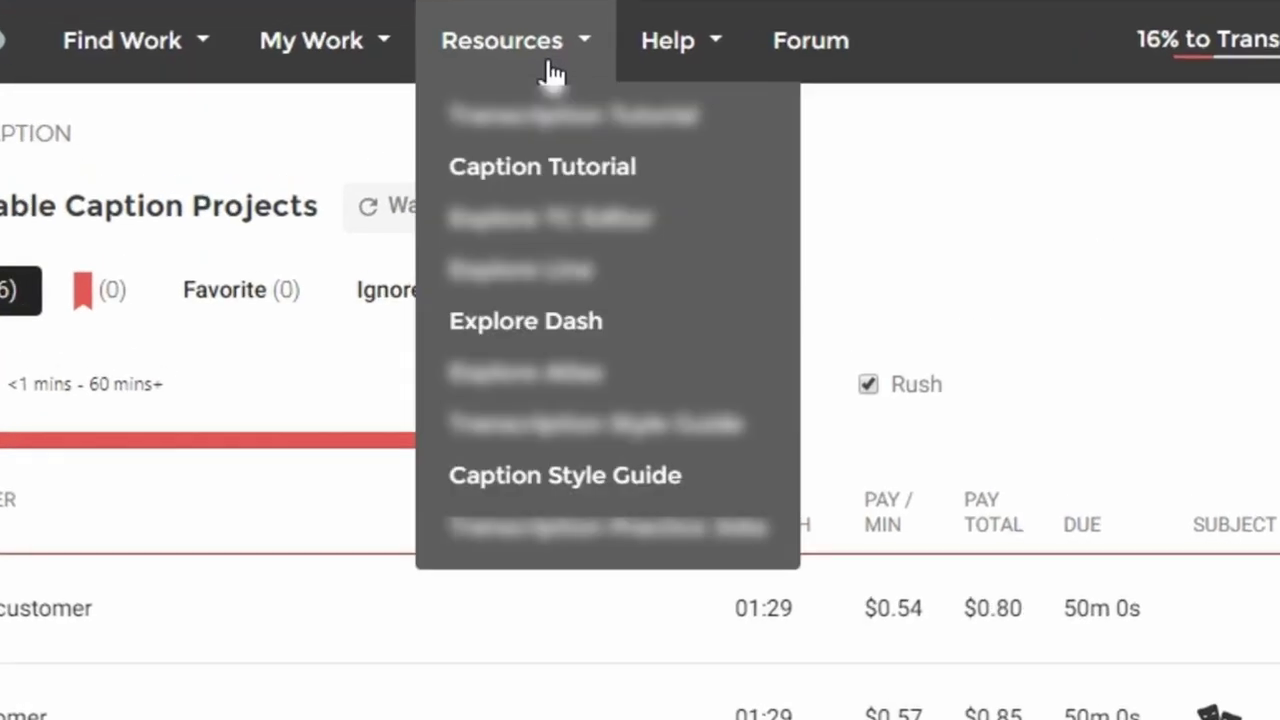
left_click(700, 486)
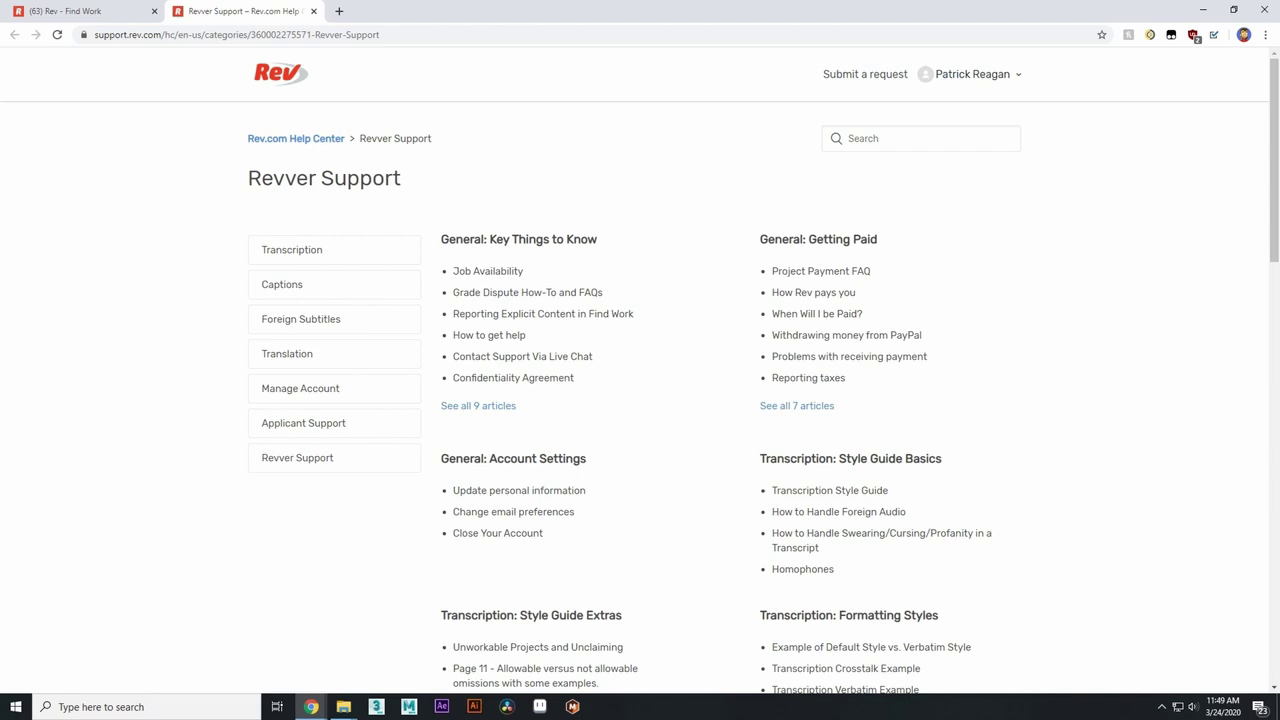
Return to the Find Work tab and open the Help Center from the Help menu.
left_click(68, 10)
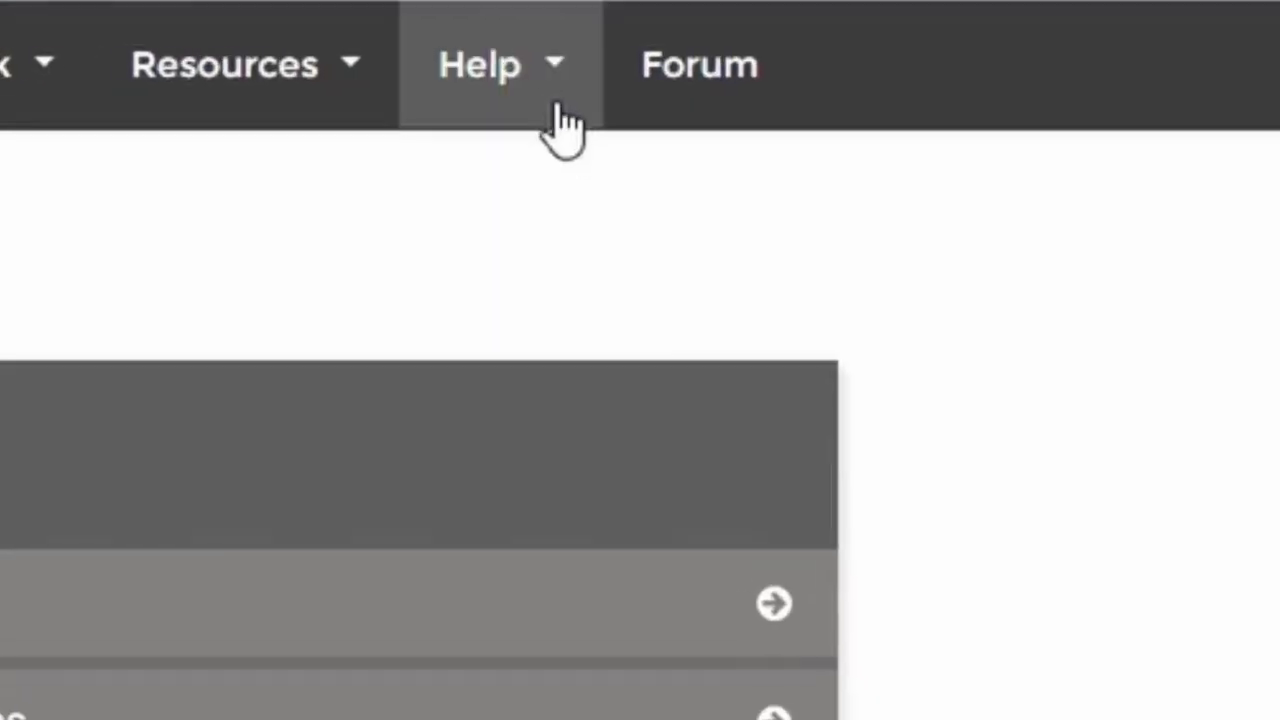
left_click(558, 118)
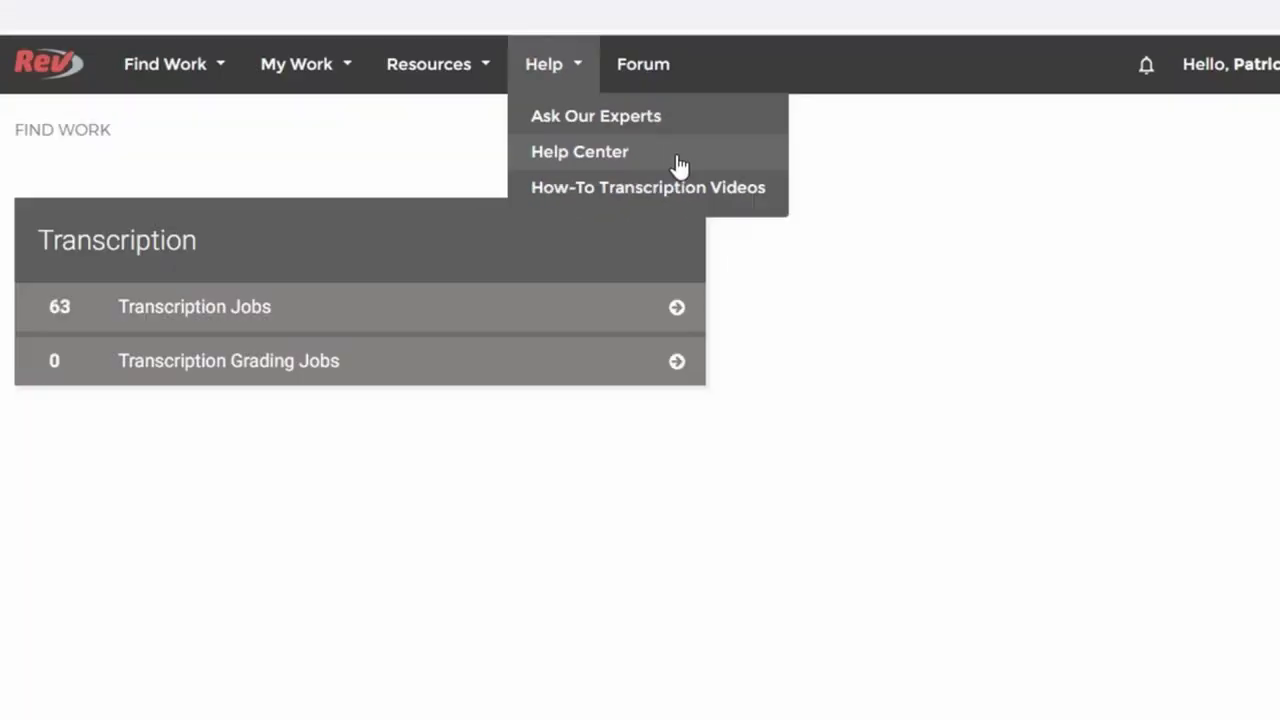
left_click(679, 165)
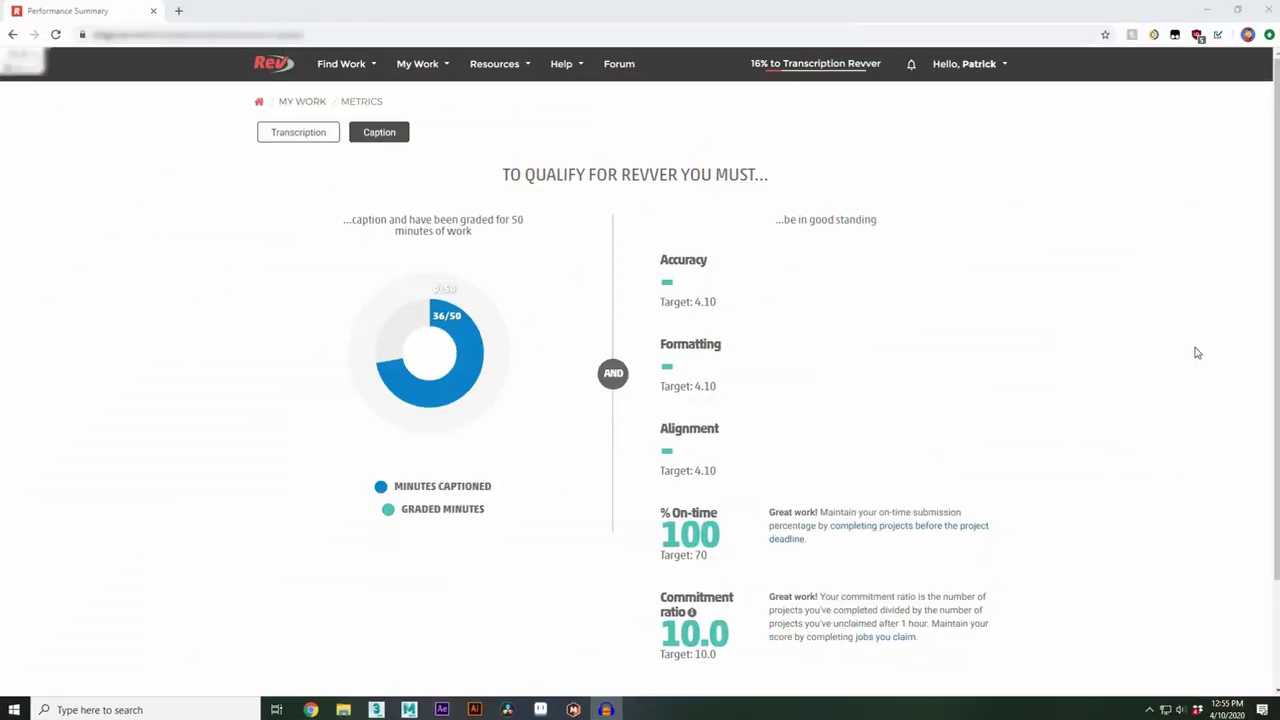
left_click(566, 75)
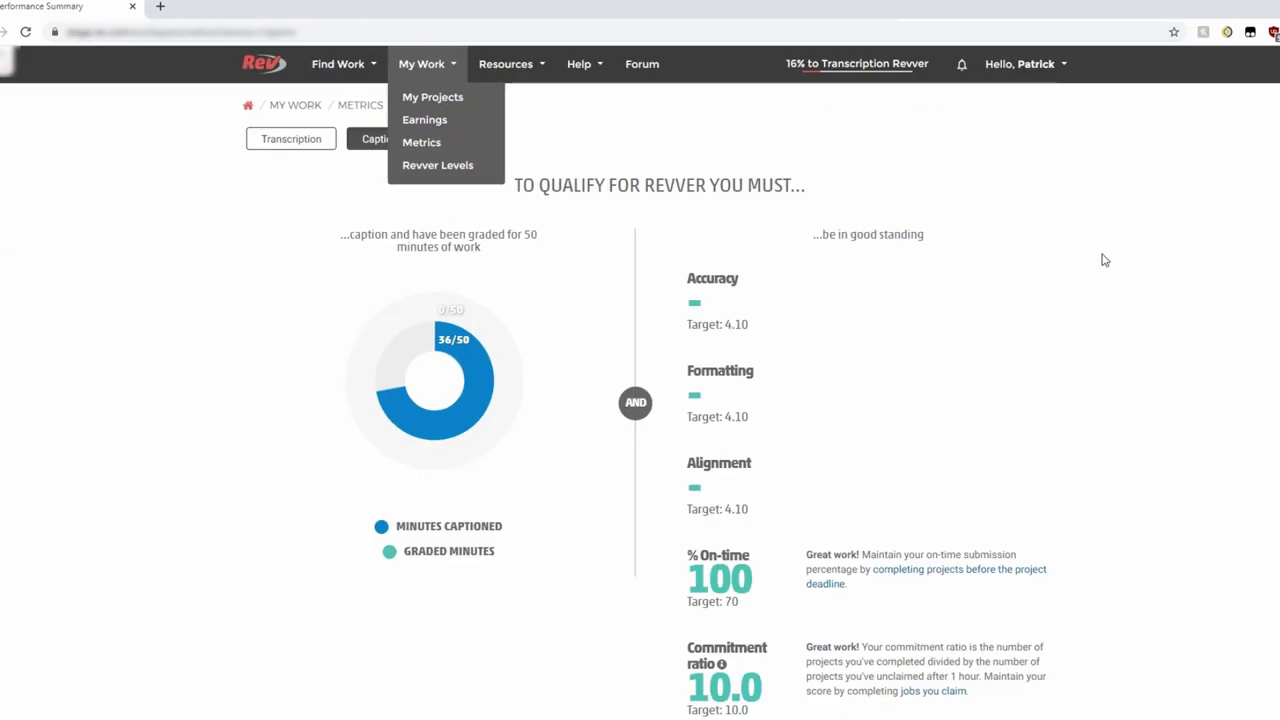
left_click(1106, 240)
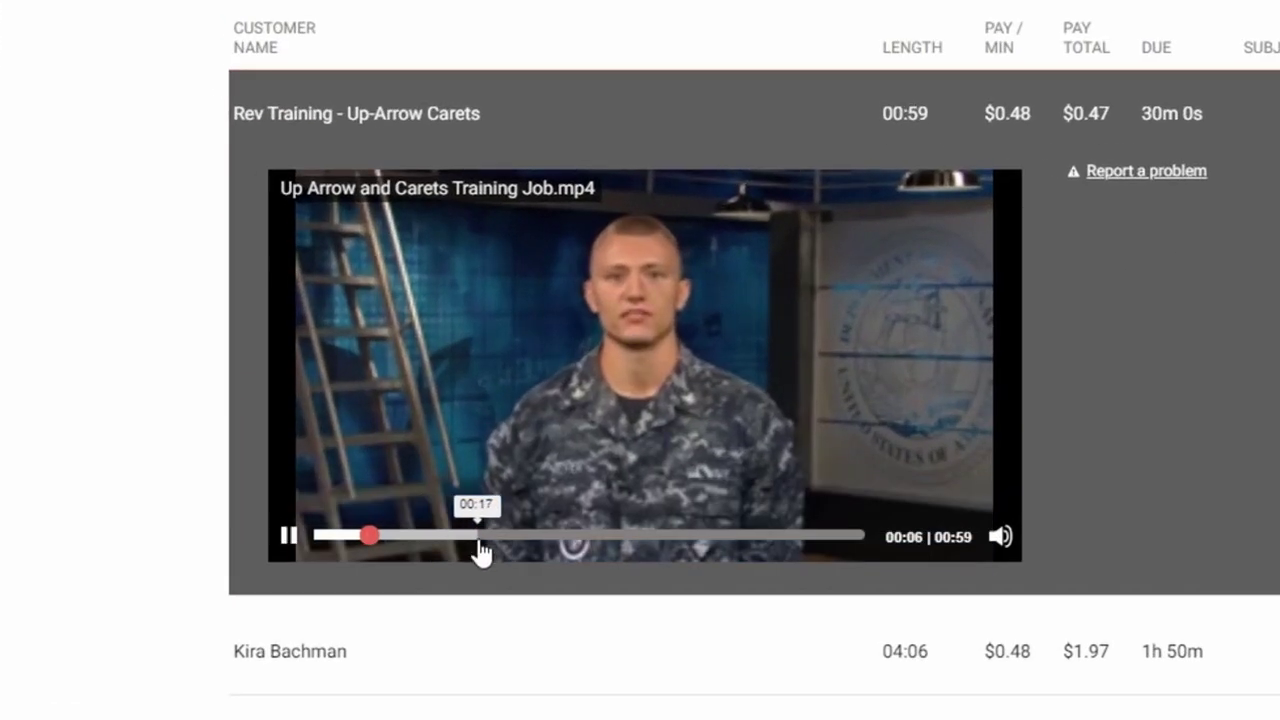
Scrub the training job's preview video to 00:20, then to 00:31.
left_click(492, 545)
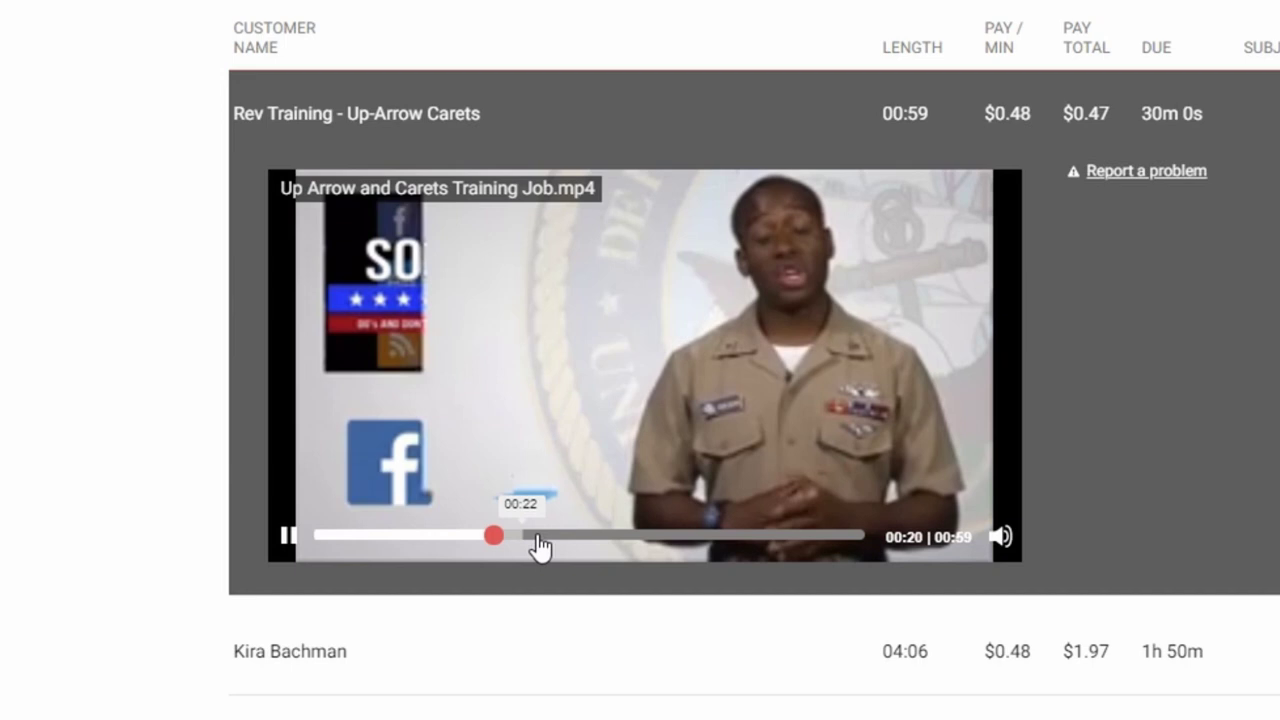
left_click(621, 550)
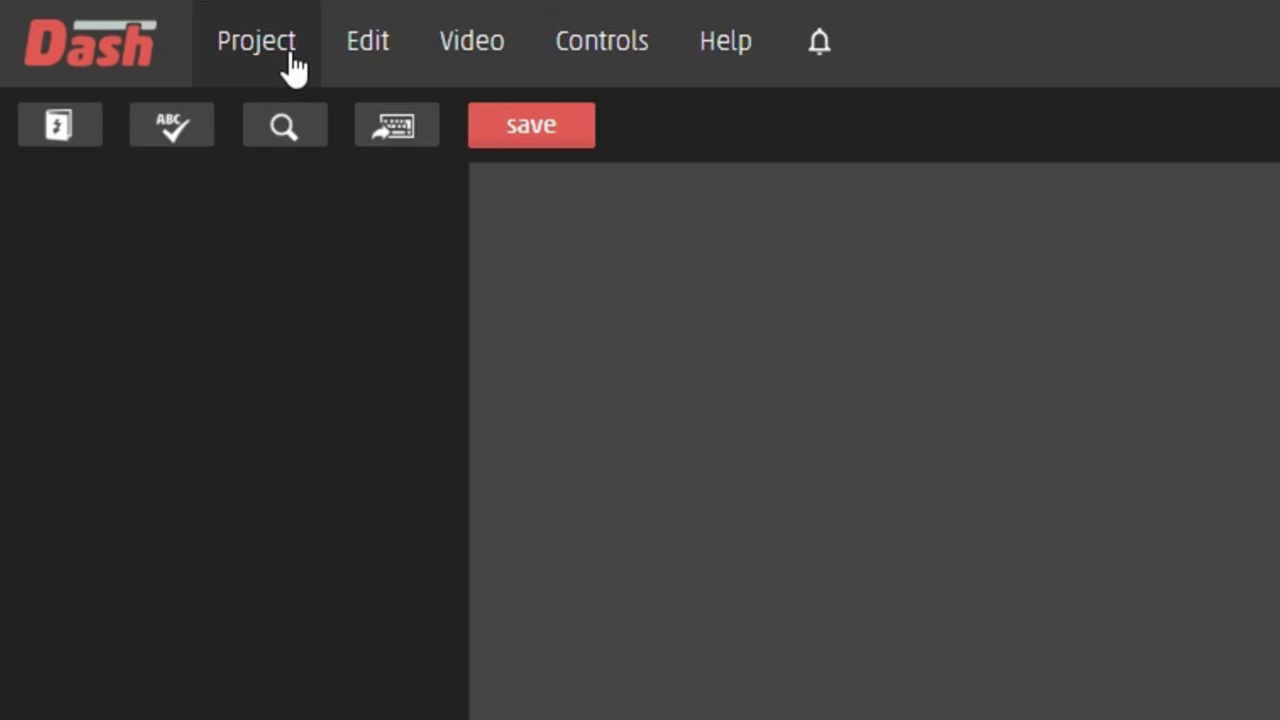
Go to Project details and open Ask Our Experts from the Help menu.
left_click(291, 56)
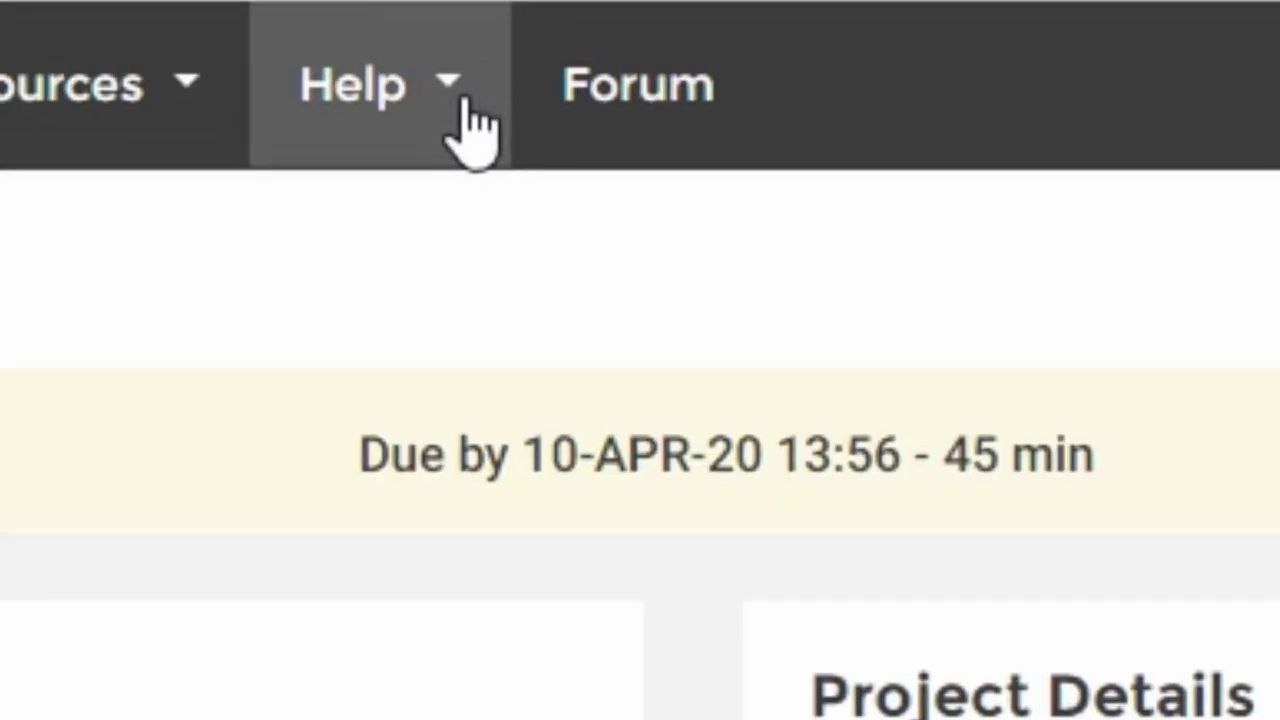
left_click(583, 73)
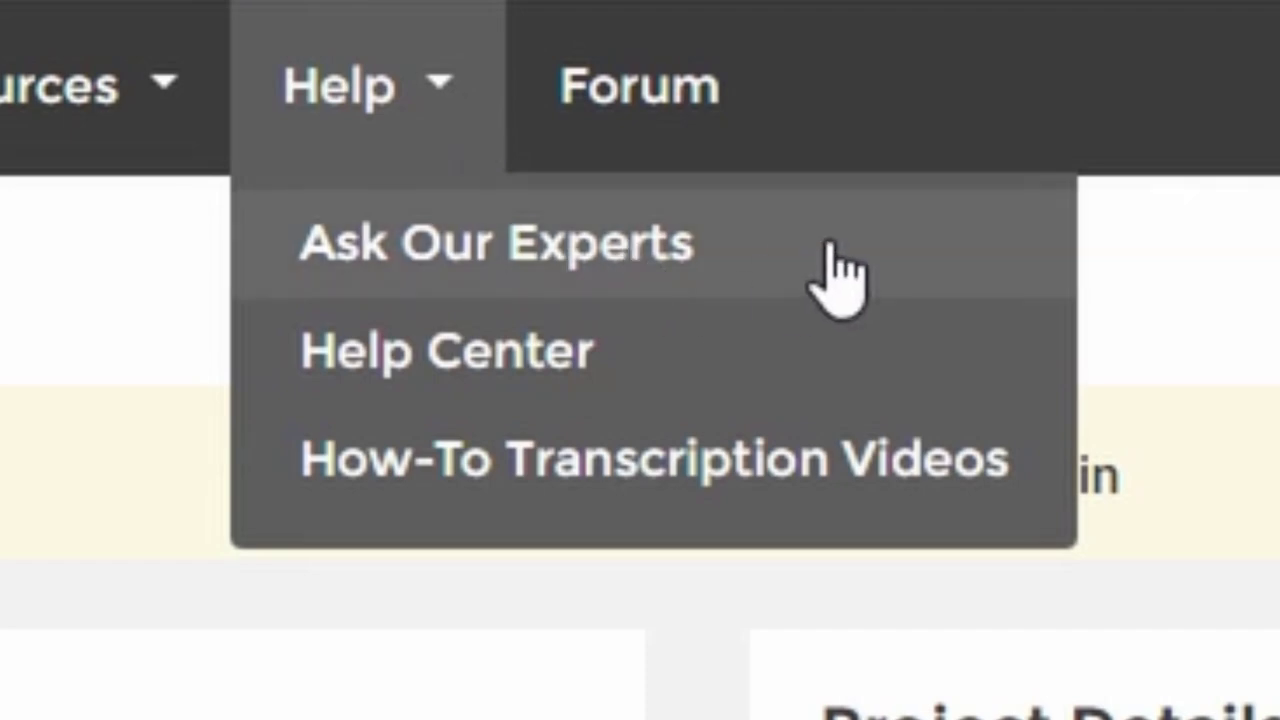
left_click(838, 275)
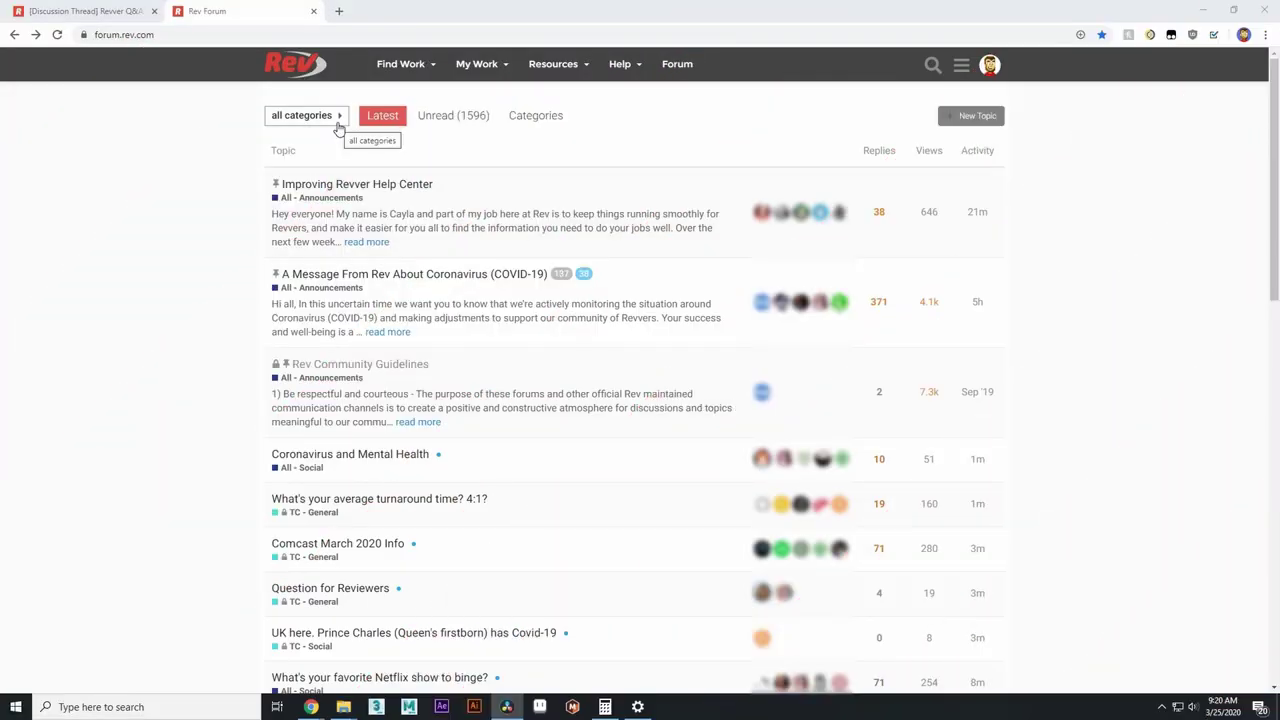
Open the 'Improving Revver Help Center' forum thread and scroll through its replies.
left_click(337, 124)
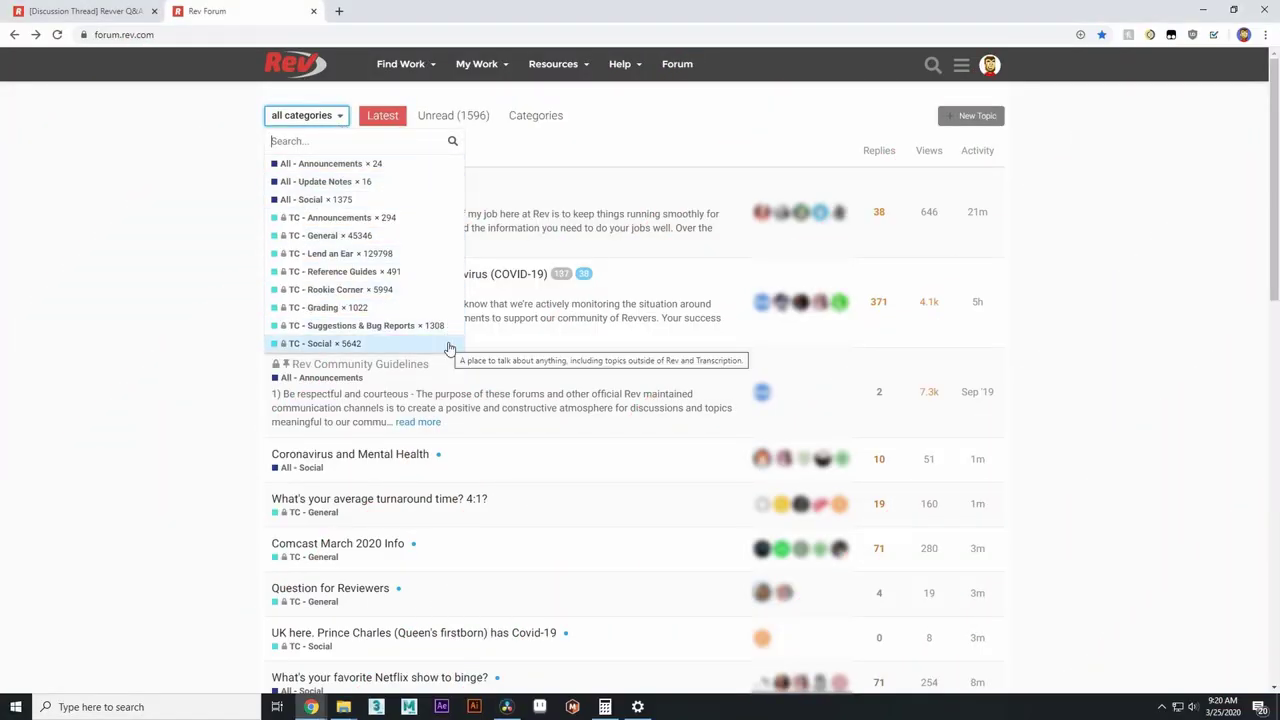
left_click(201, 410)
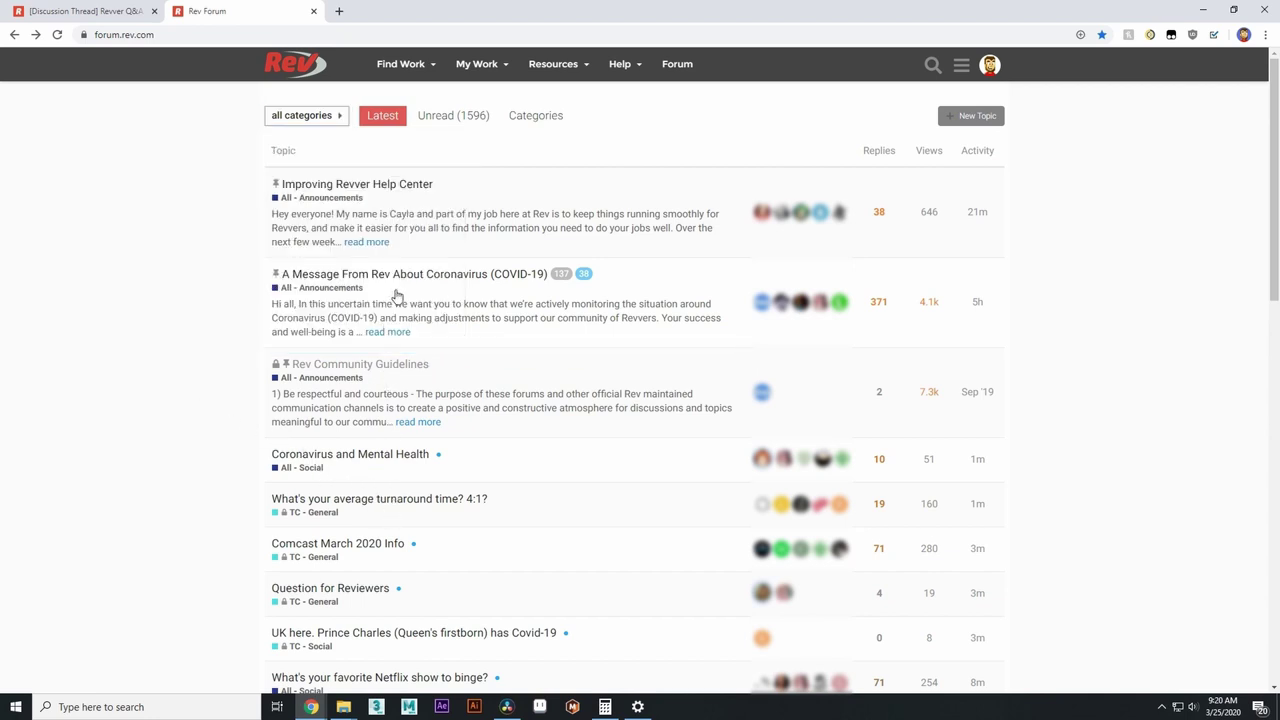
left_click(409, 191)
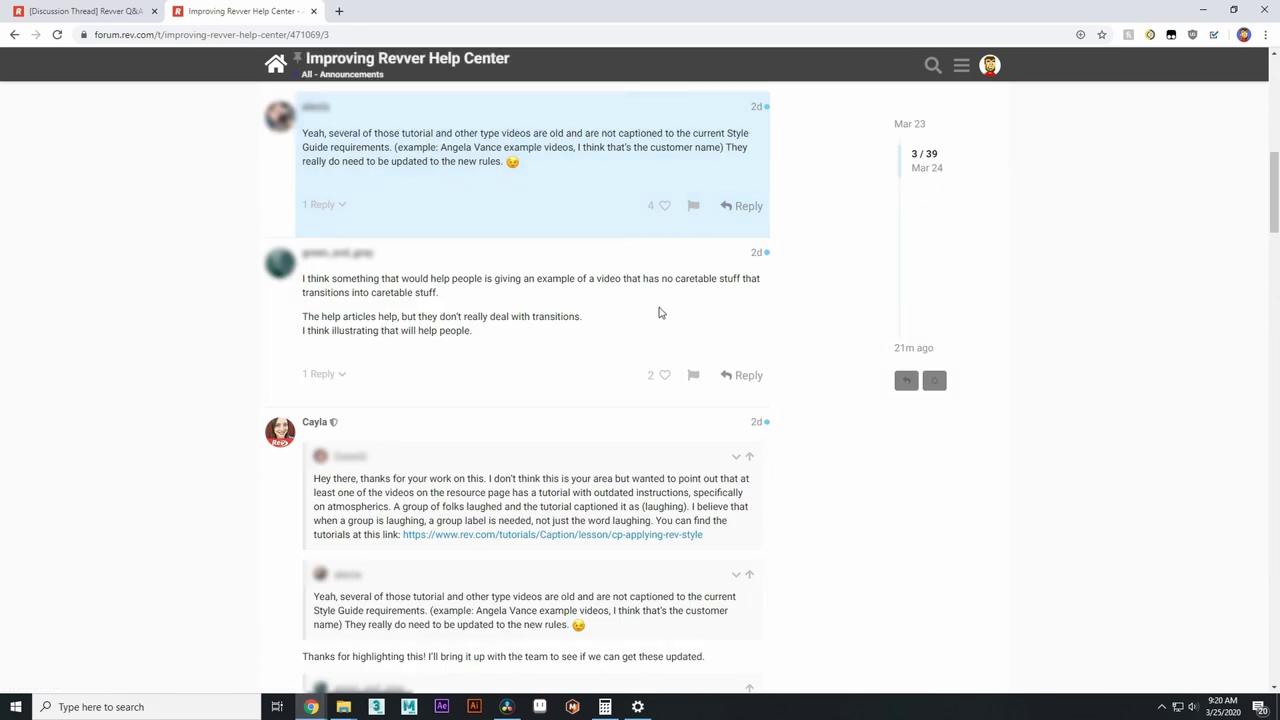
scroll(657, 309, "up", 8)
scroll(843, 210, "up", 1)
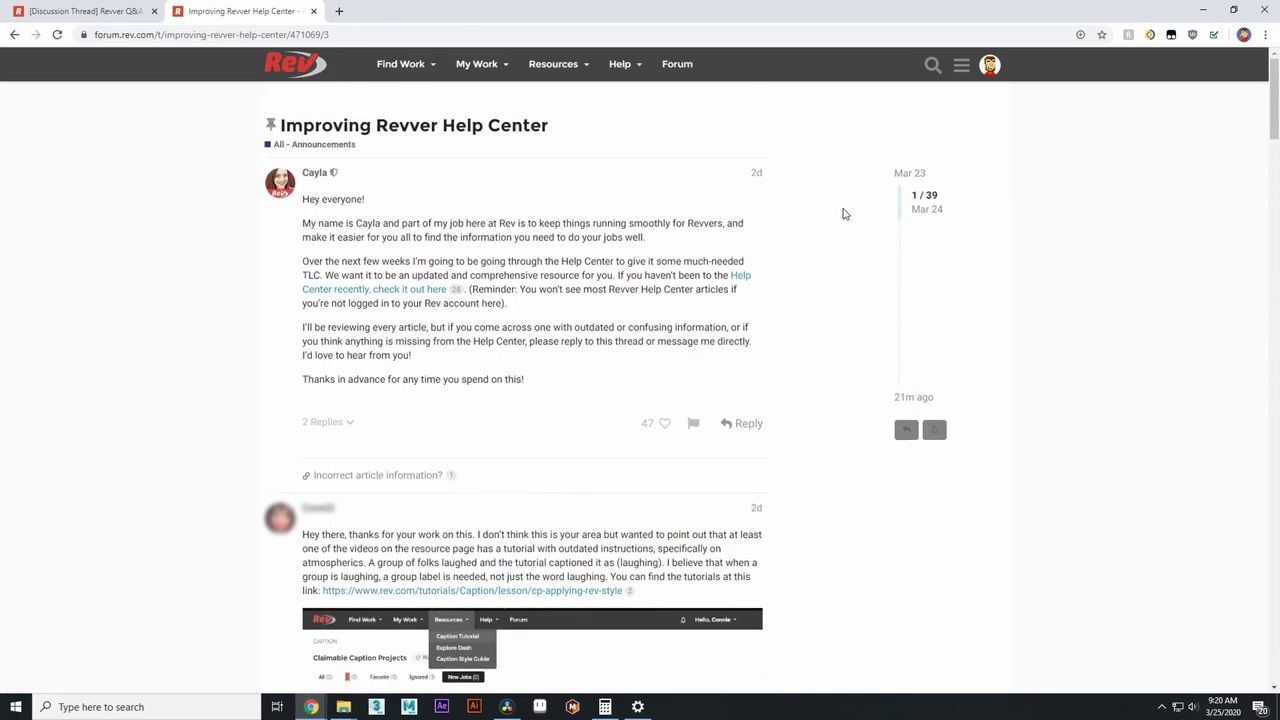
scroll(855, 215, "down", 2)
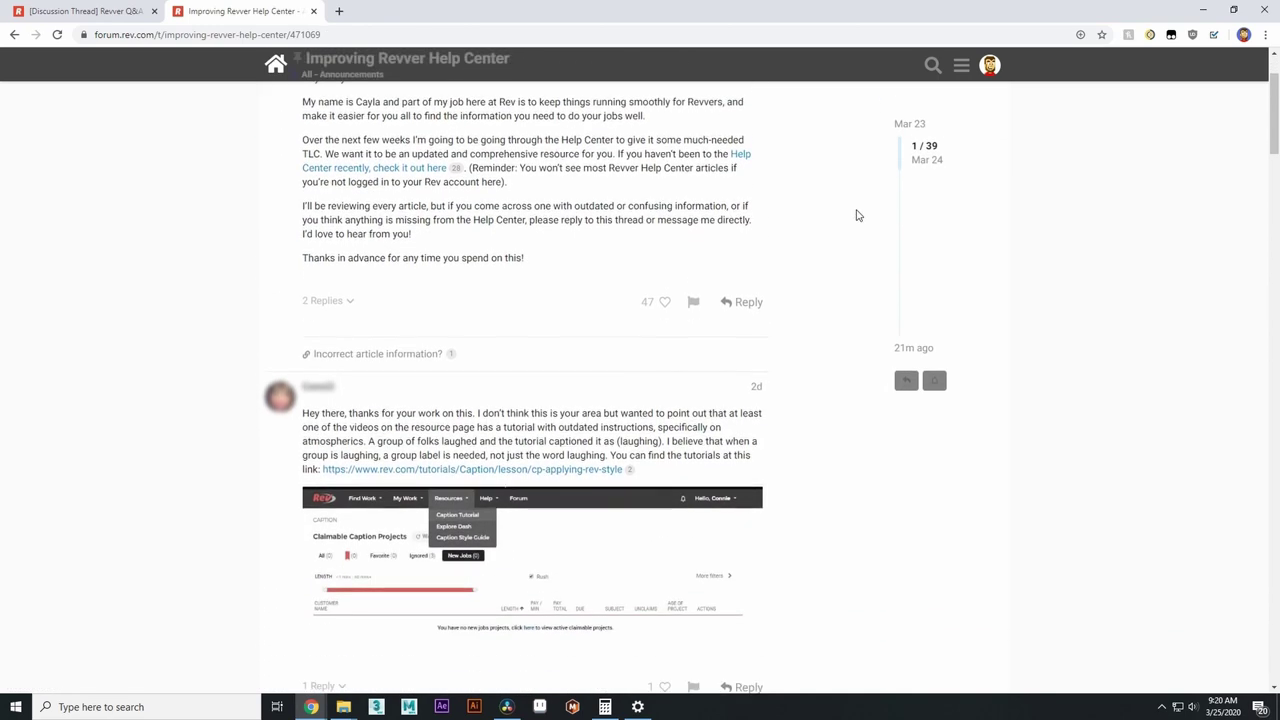
scroll(856, 215, "down", 1)
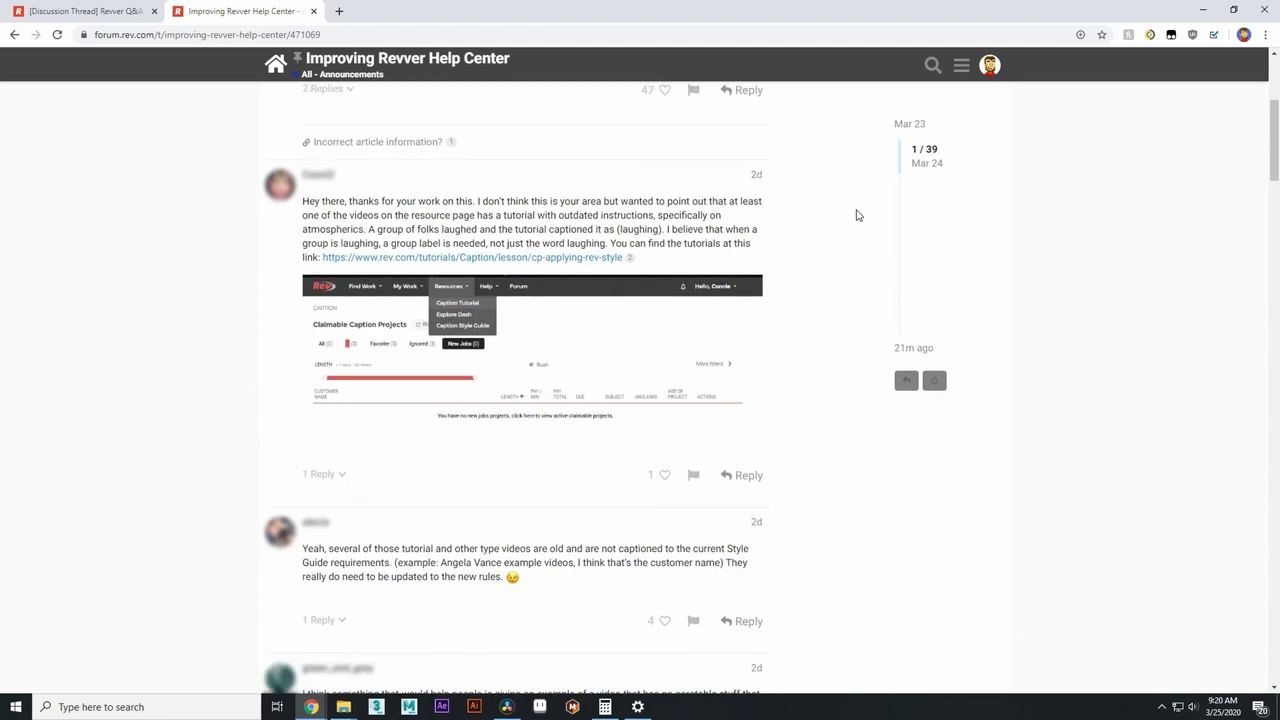
scroll(856, 215, "down", 1)
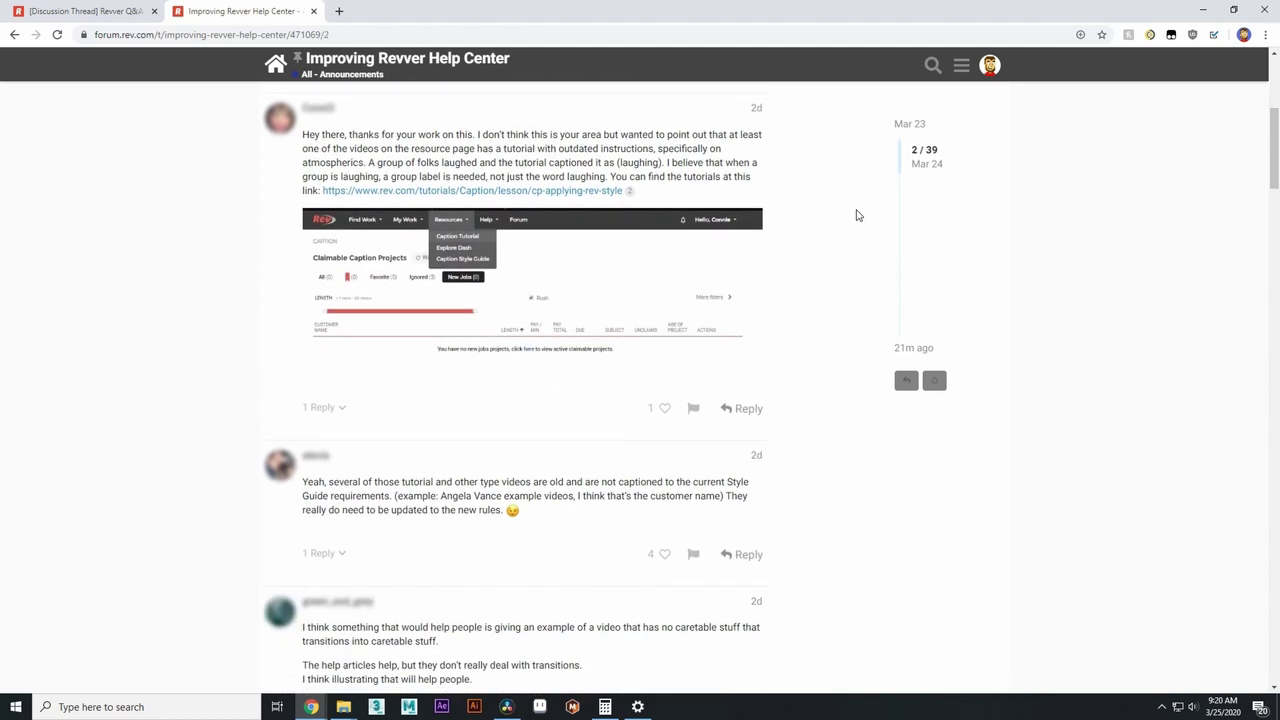
scroll(856, 215, "down", 1)
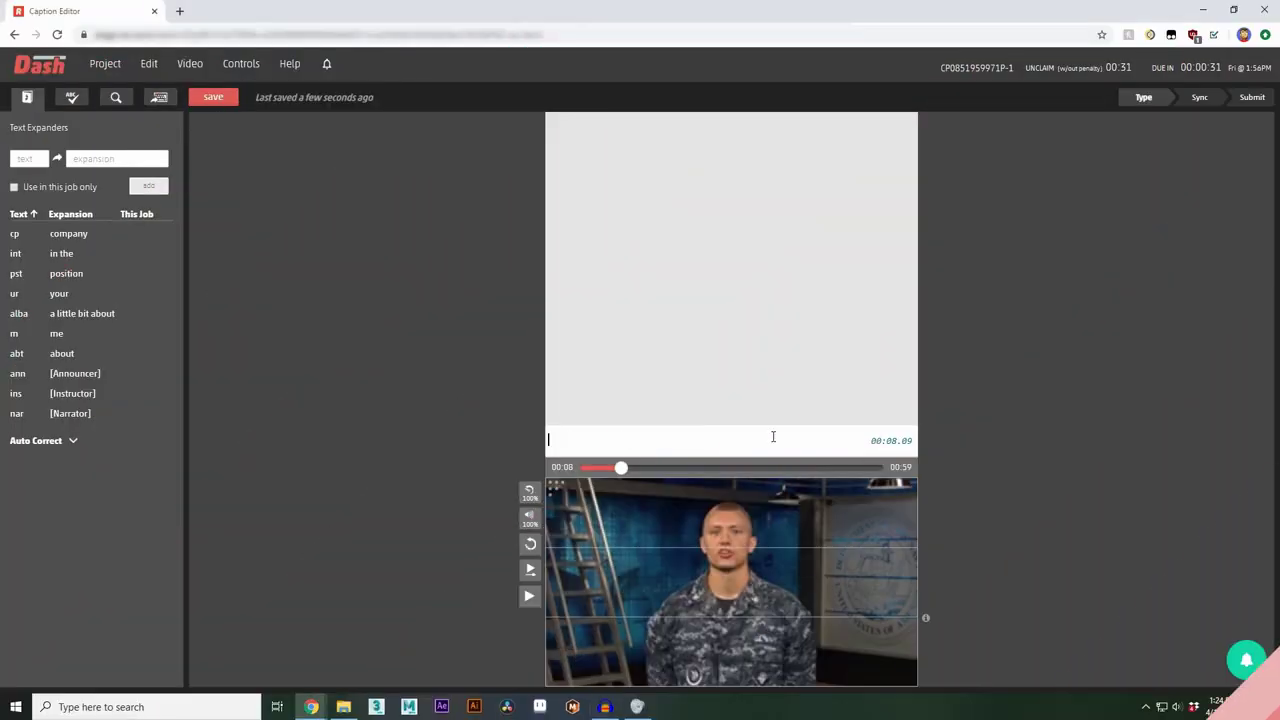
Type 'tell me a little bit about your position in the cpompany.thru' into the caption line.
type("tell m")
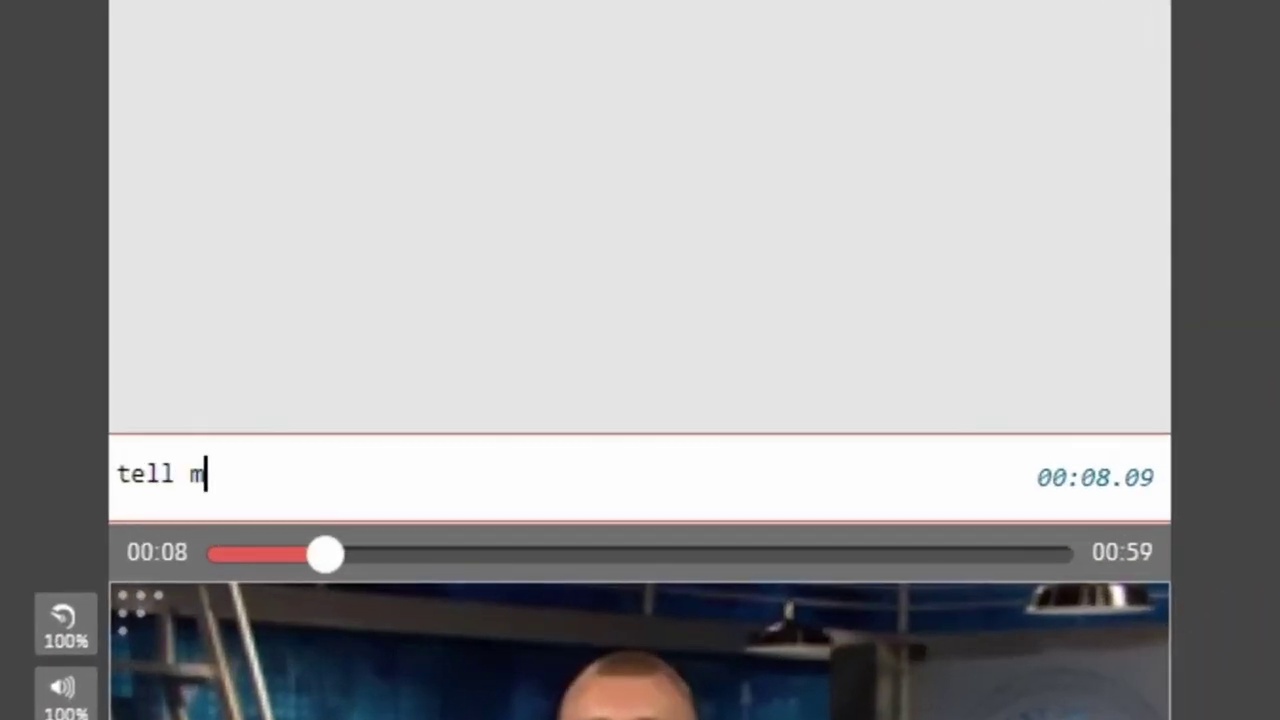
type("e a little bit about ")
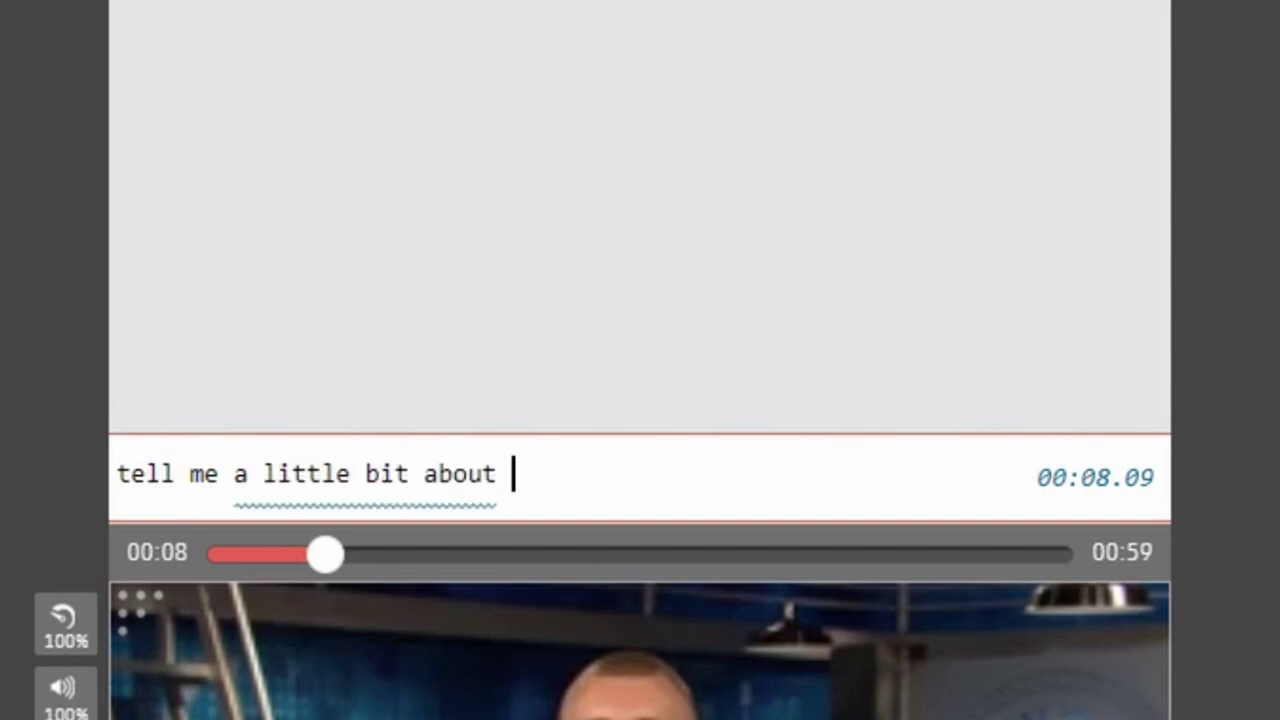
type("your position ")
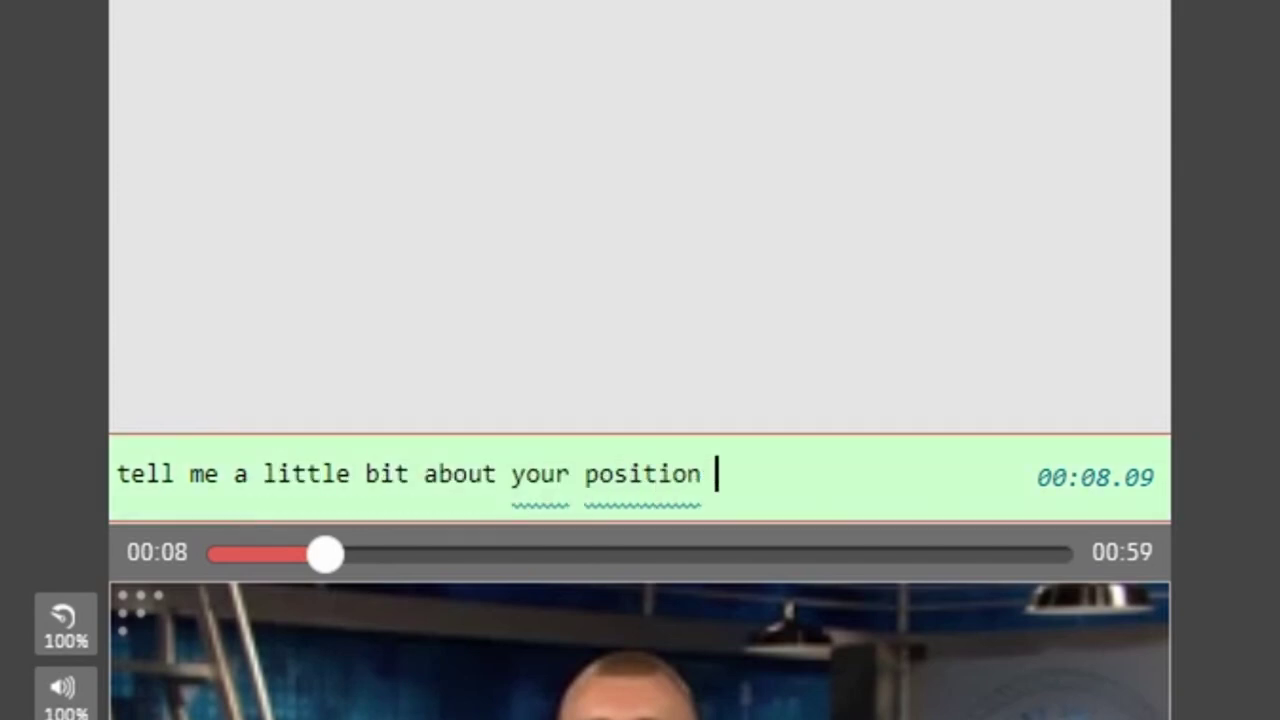
type("in the cp")
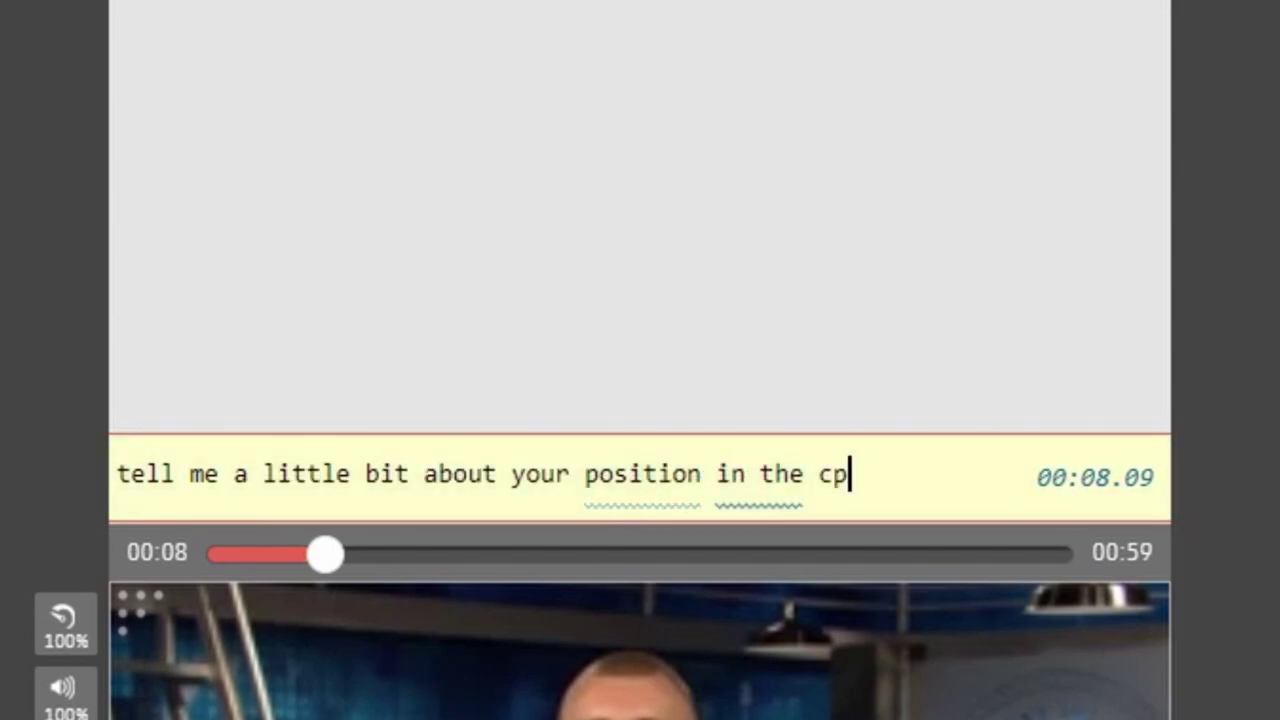
type("ompany.")
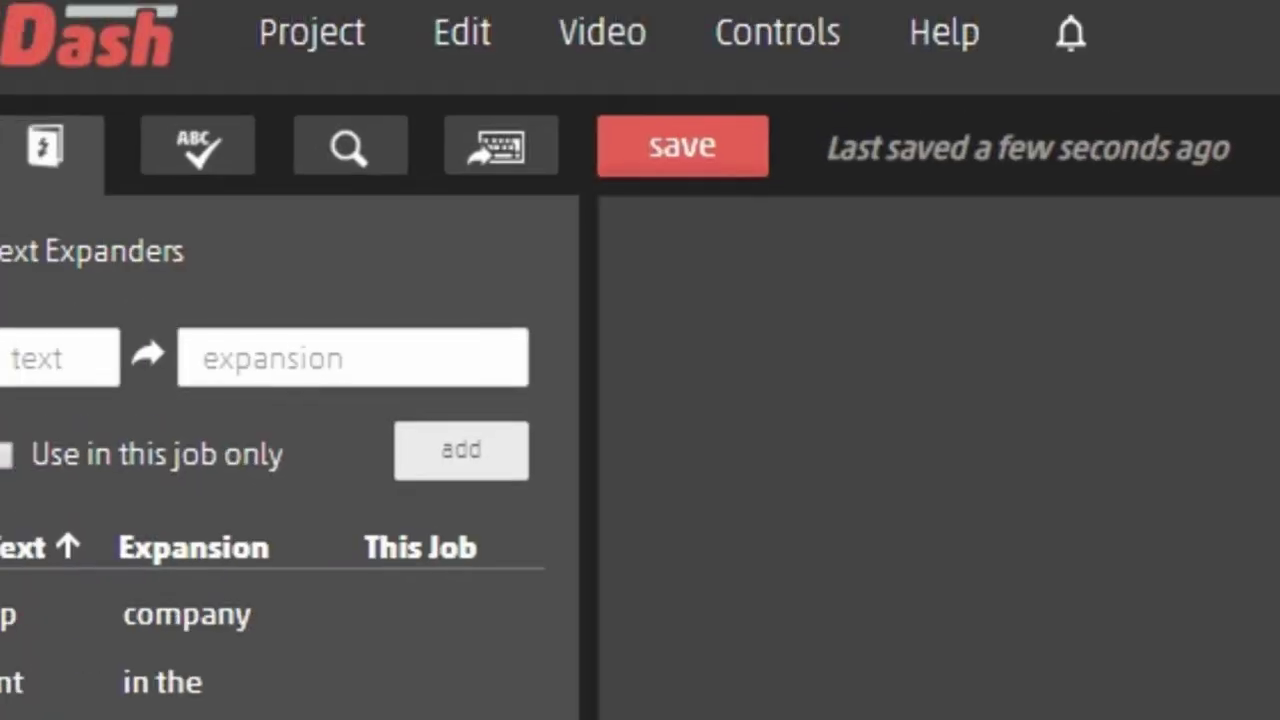
type("th")
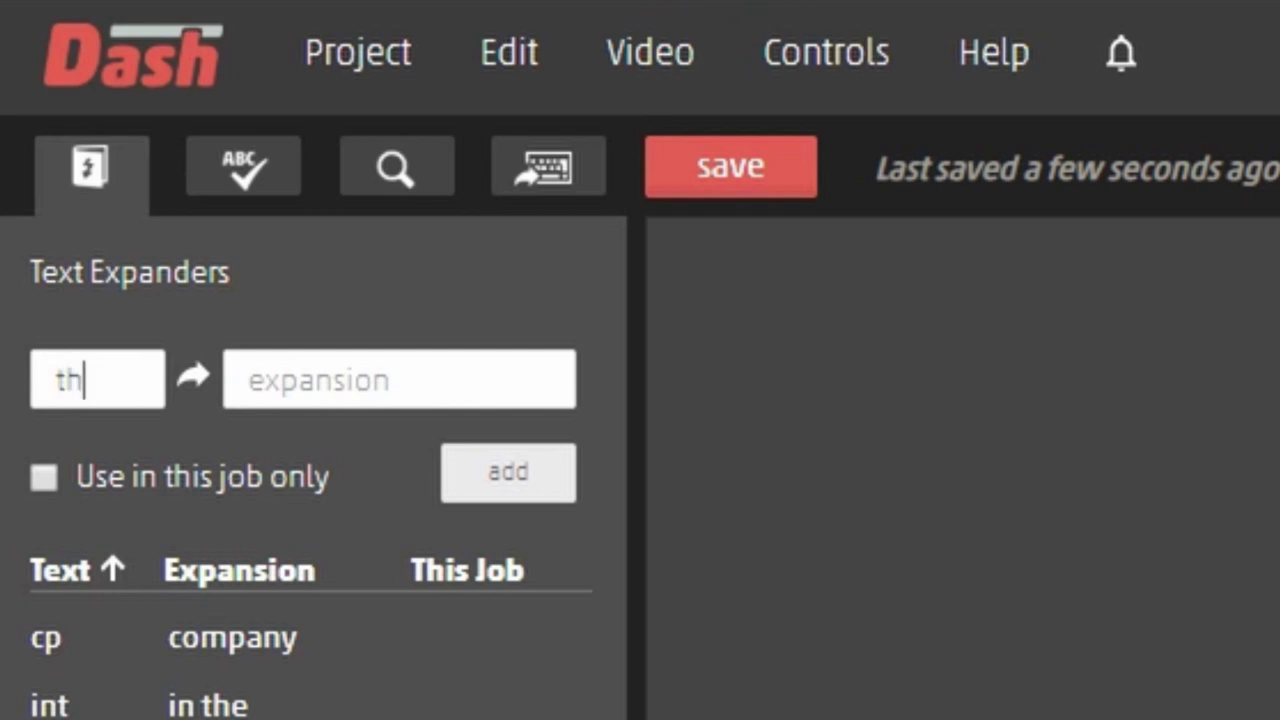
type("ru")
Add a this-job-only text expander that turns 'thru' into 'through'.
key("Tab")
type("throu")
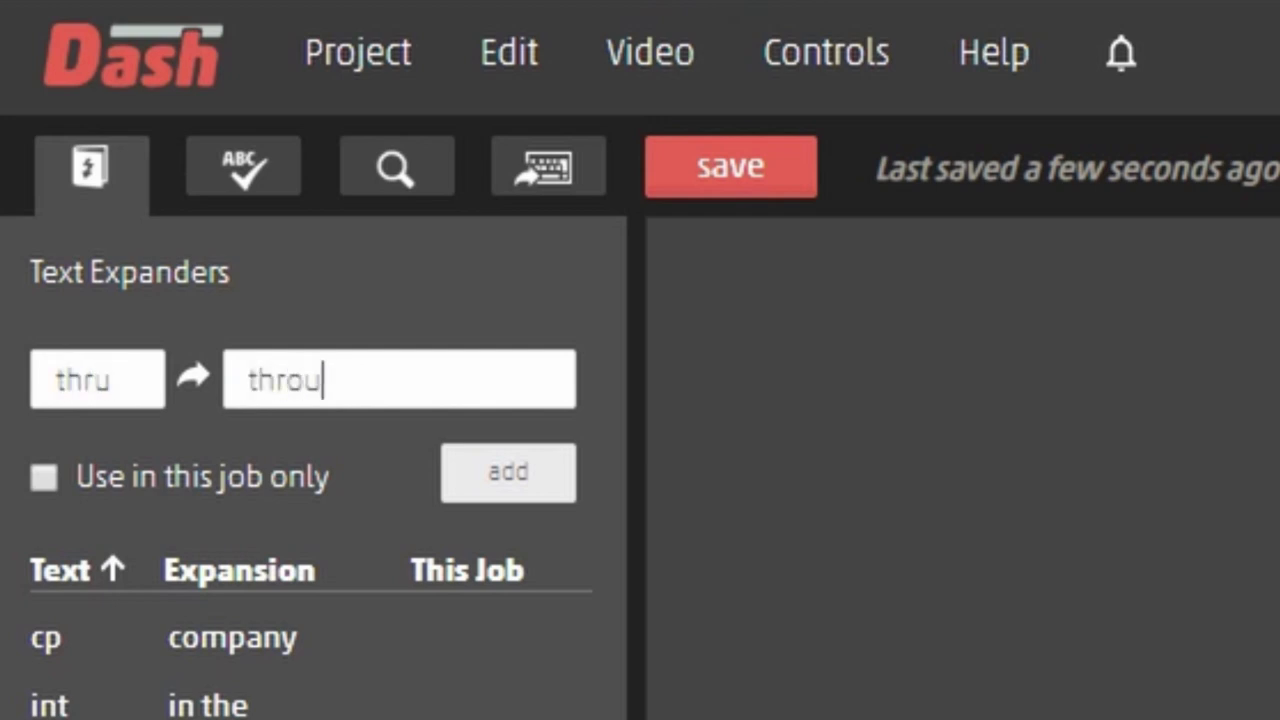
type("gh")
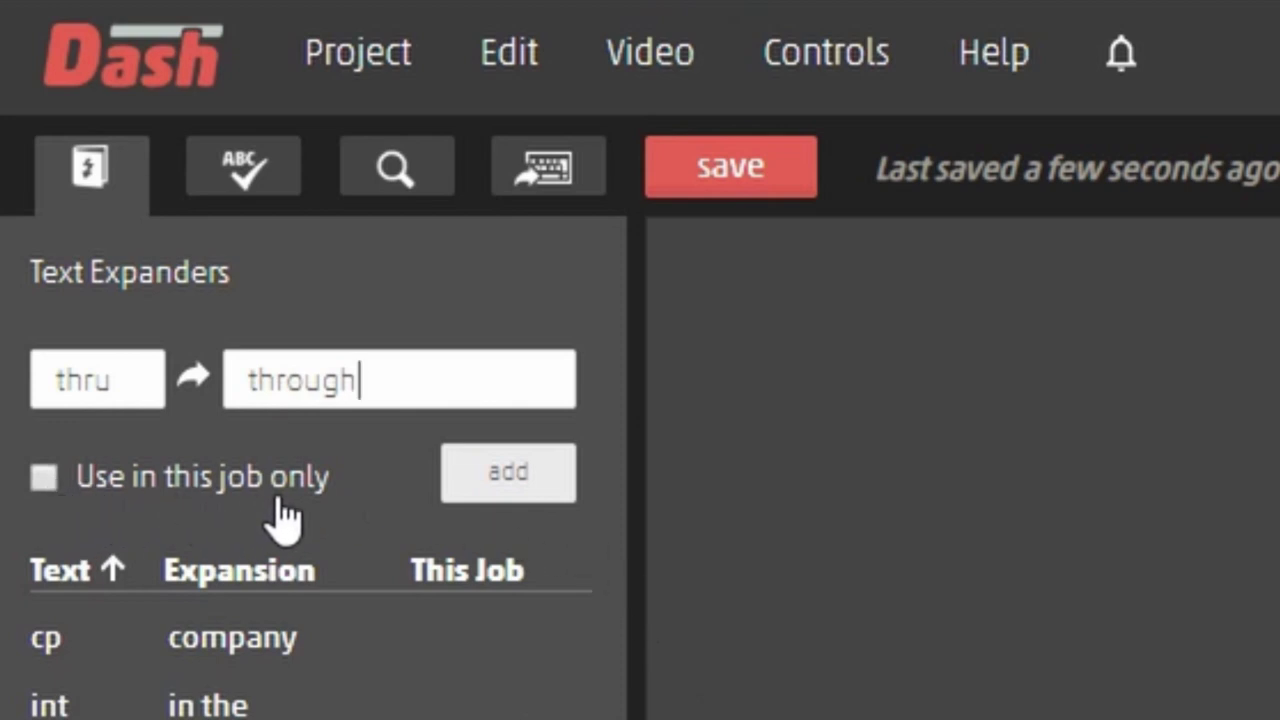
left_click(43, 479)
left_click(522, 488)
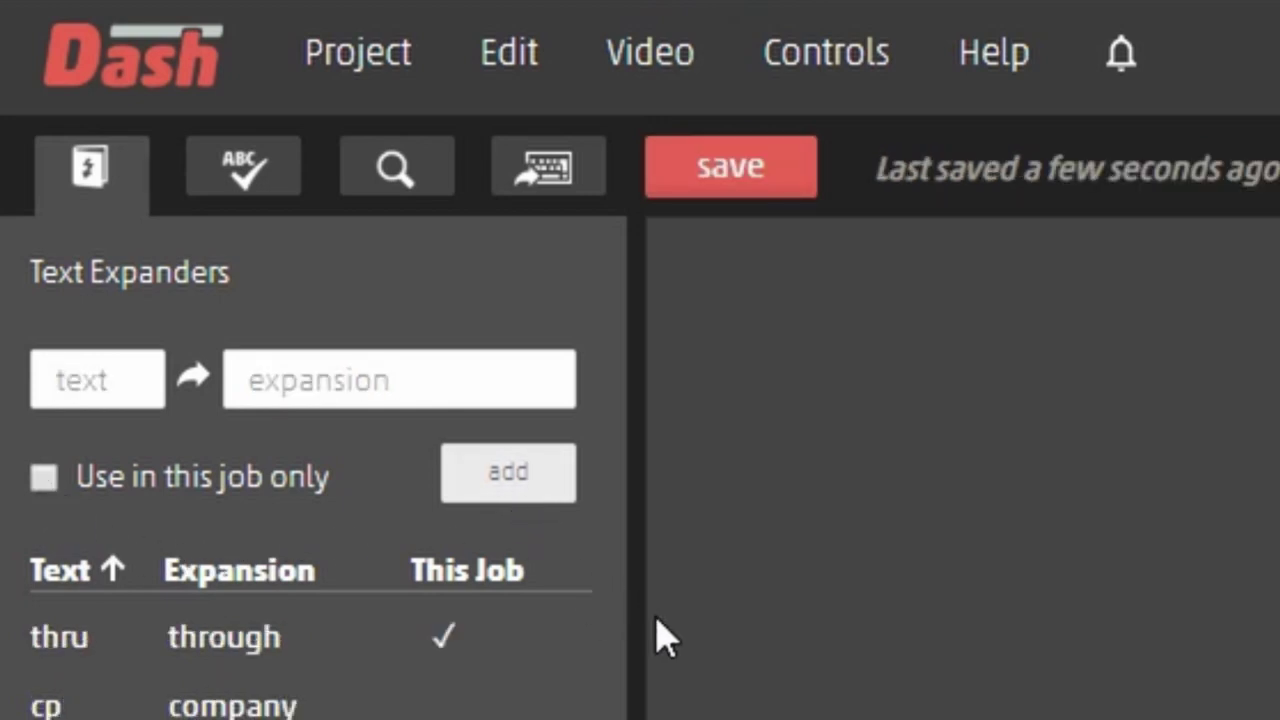
Edit that shortcut's trigger from 'thru' to 'thr'.
mouse_move(445, 685)
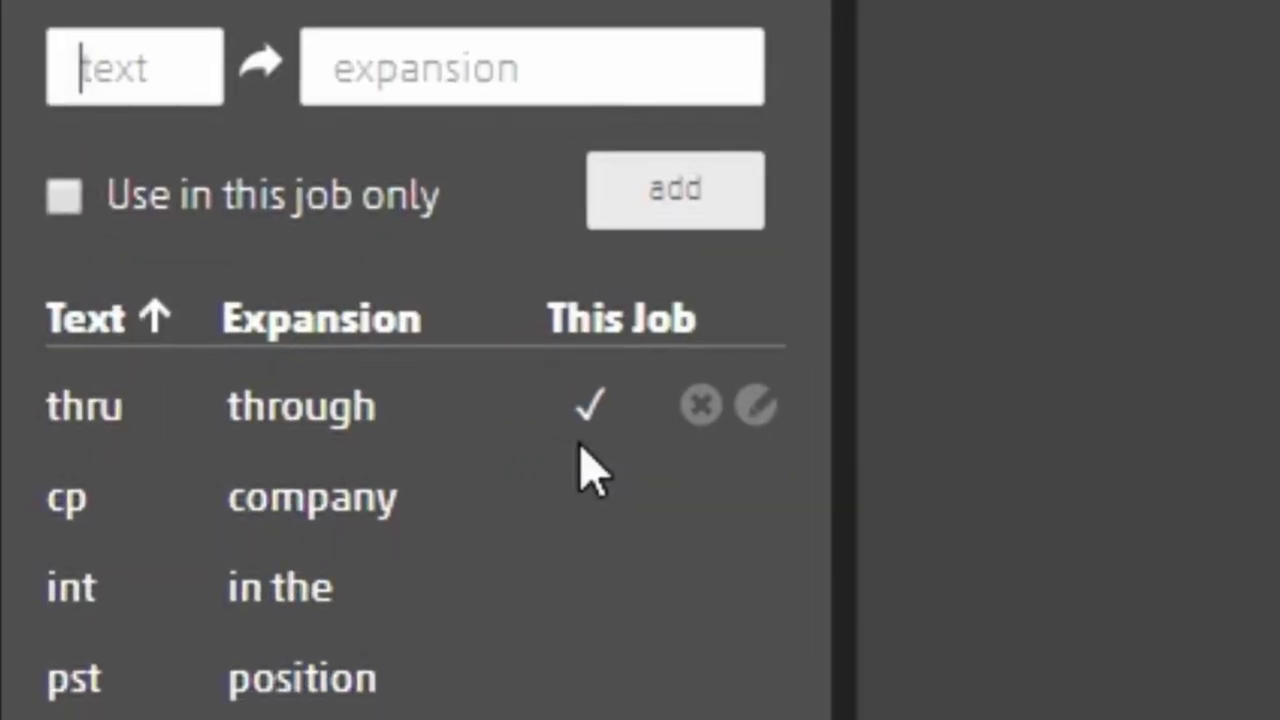
left_click(131, 410)
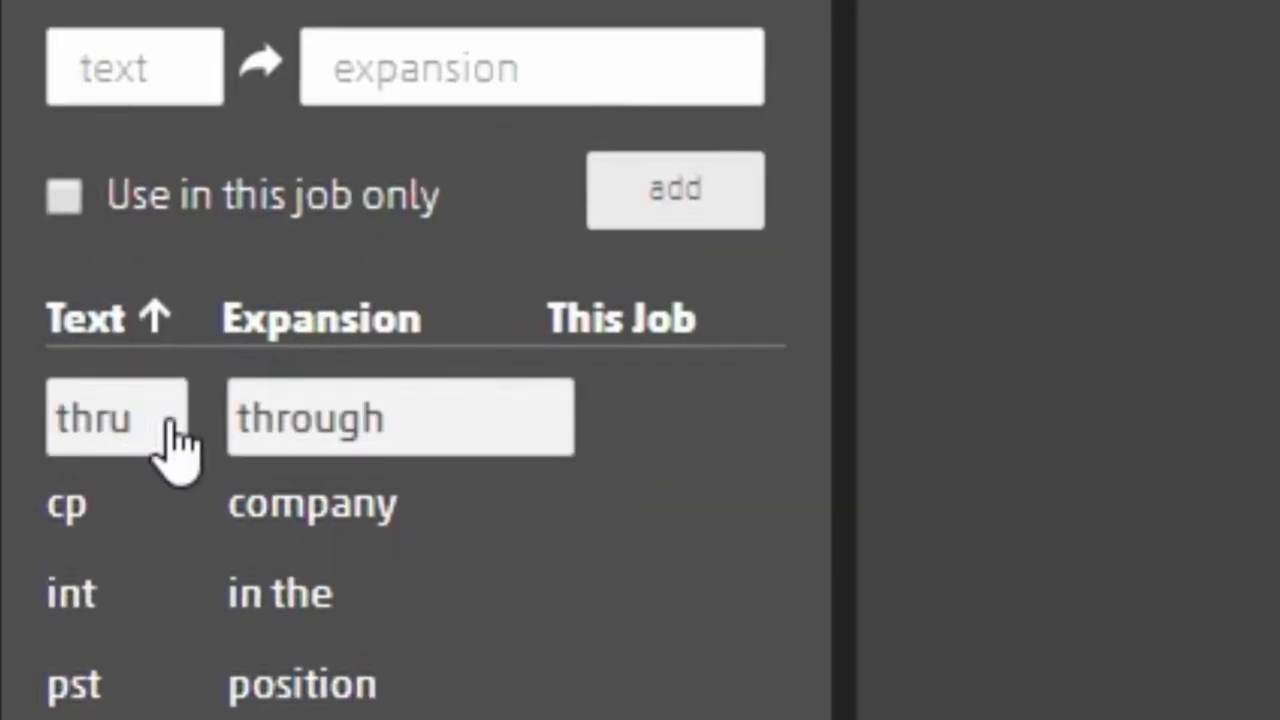
key("BackSpace")
key("Return")
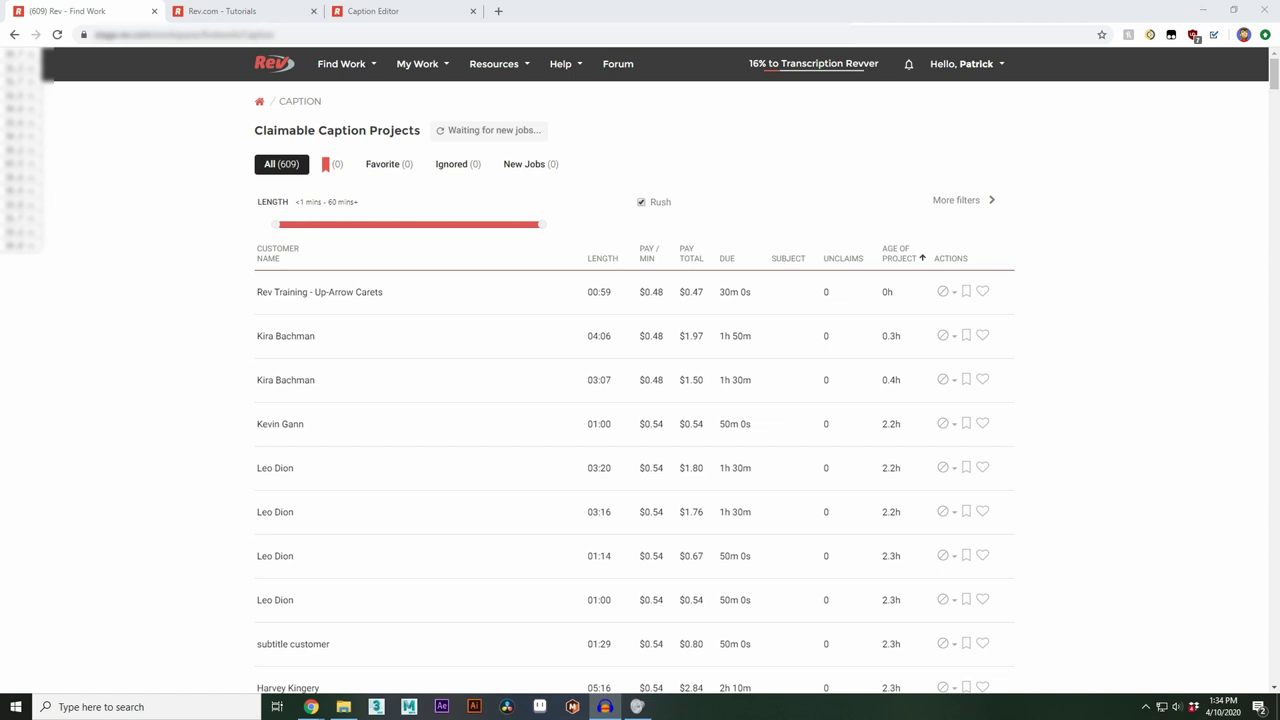
Open the Resources dropdown on the Find Work page.
left_click(510, 68)
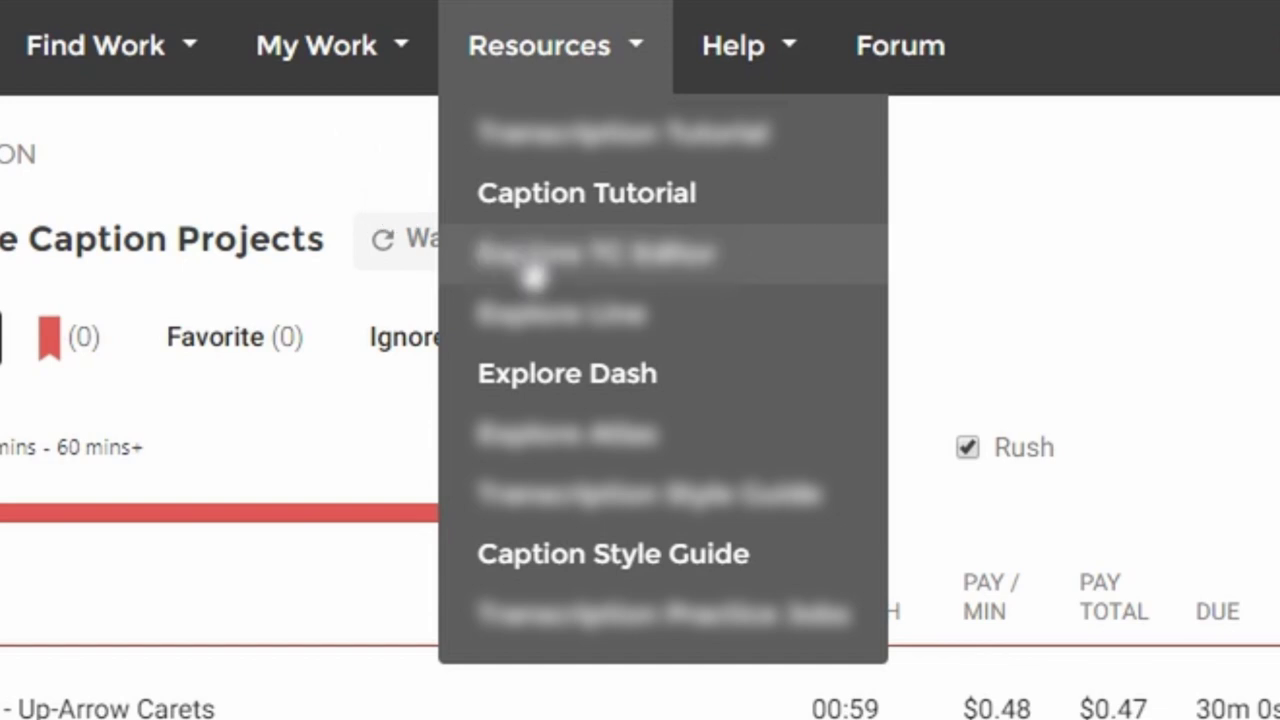
Open the Caption Tutorial from the Resources dropdown.
left_click(762, 205)
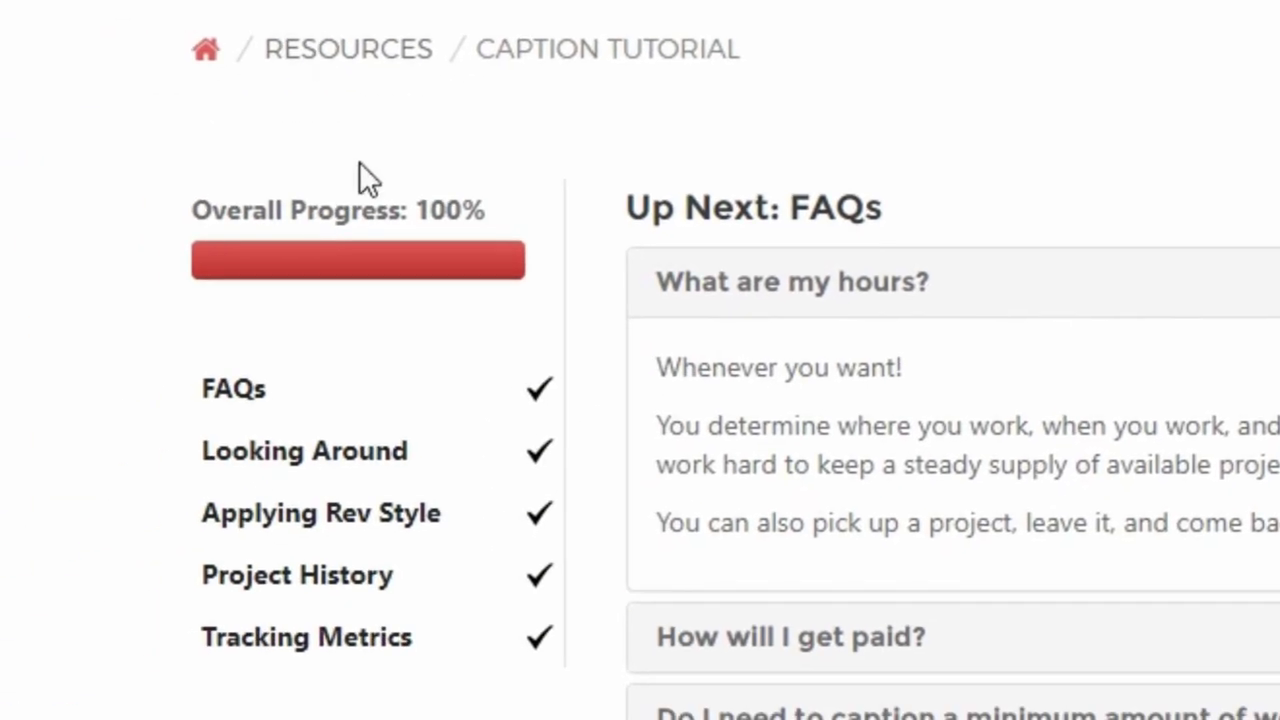